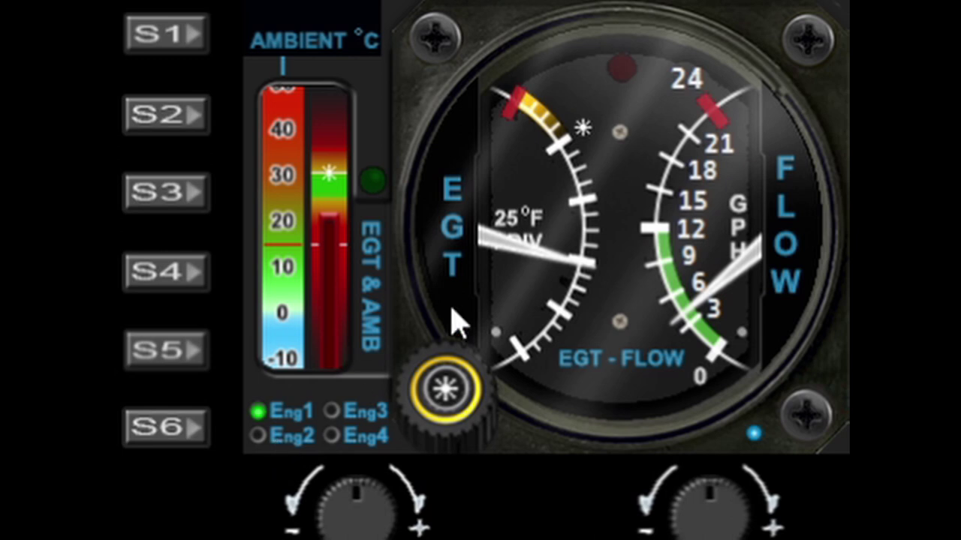
Reselect engine 1 and step the fuel flow scale maximum up from 16 to 24.
left_click(160, 428)
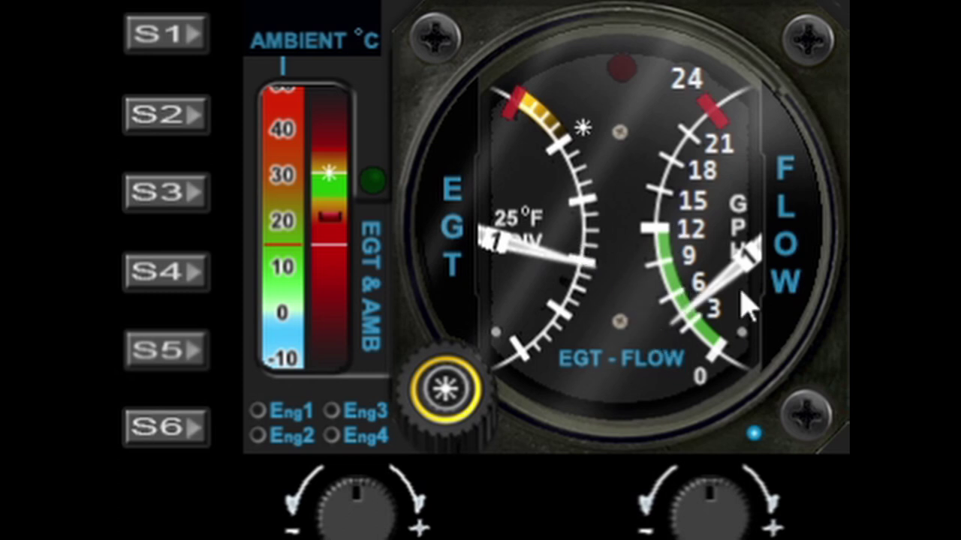
left_click(164, 433)
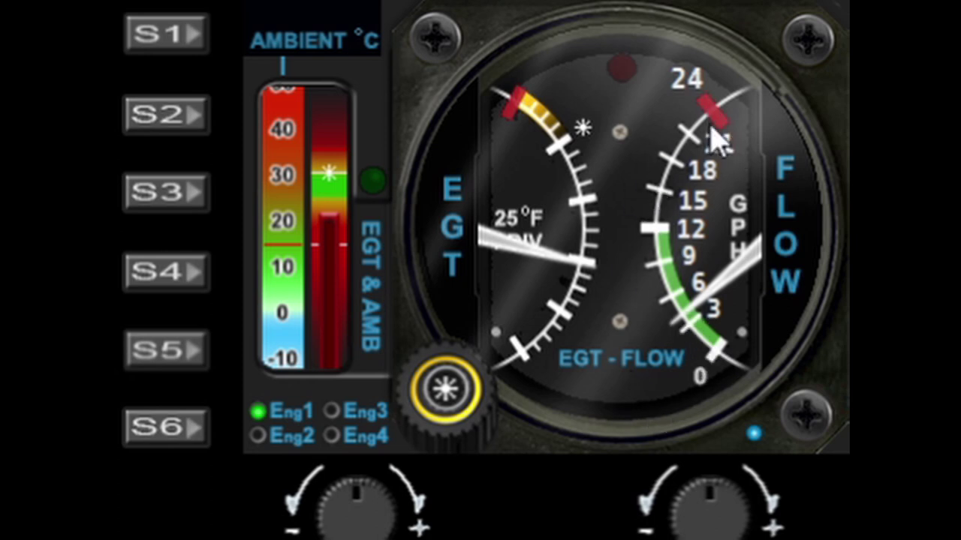
left_click(164, 353)
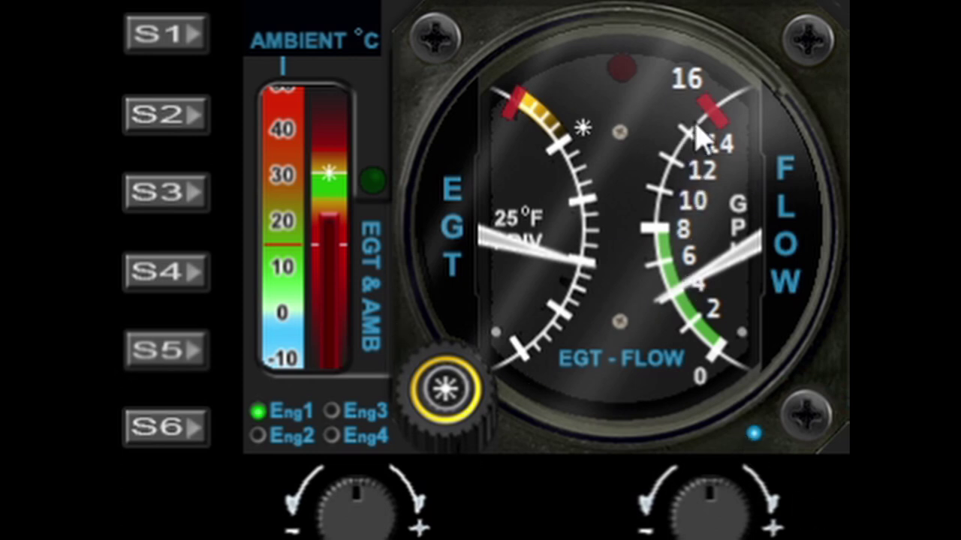
left_click(172, 359)
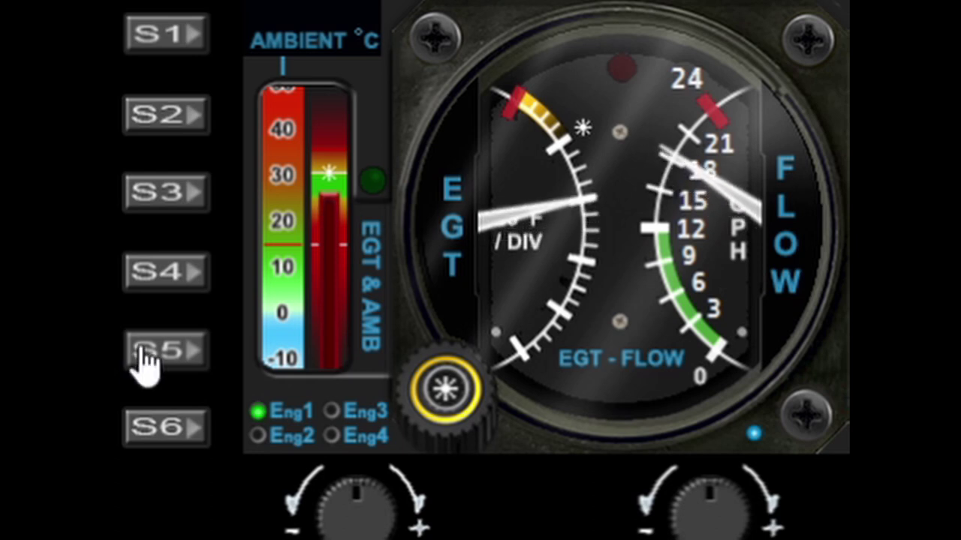
left_click(178, 343)
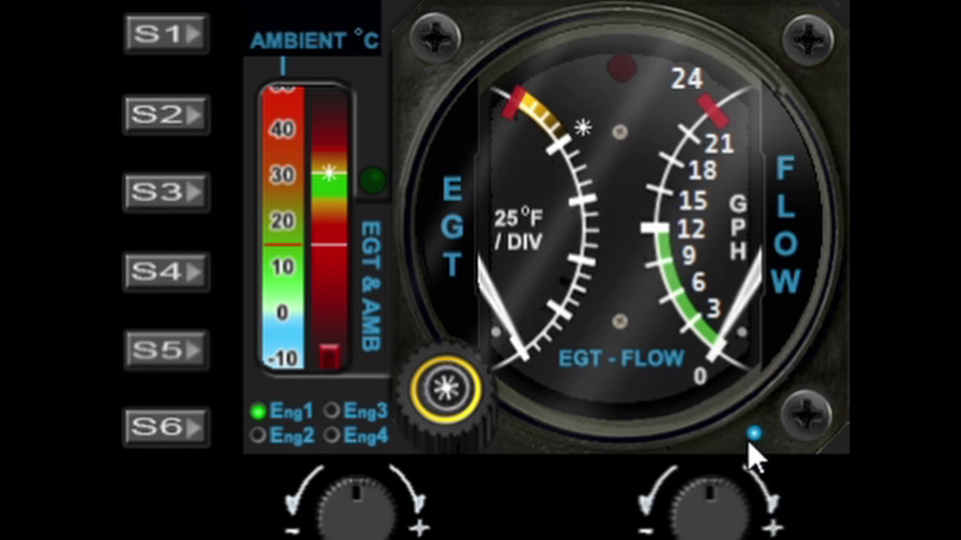
Toggle the gauge's virtual power off and back on, then reopen settings at the Left Sidebar page.
left_click(765, 530)
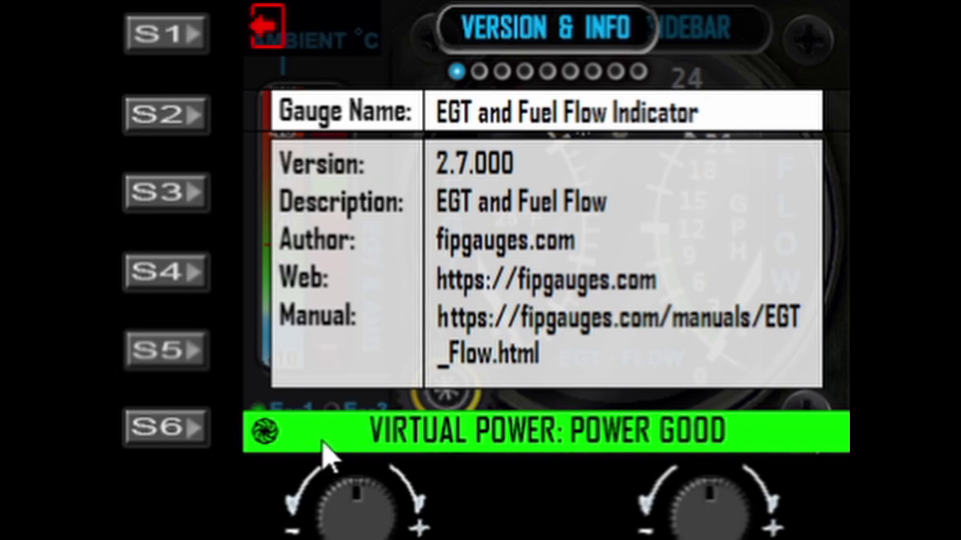
left_click(165, 432)
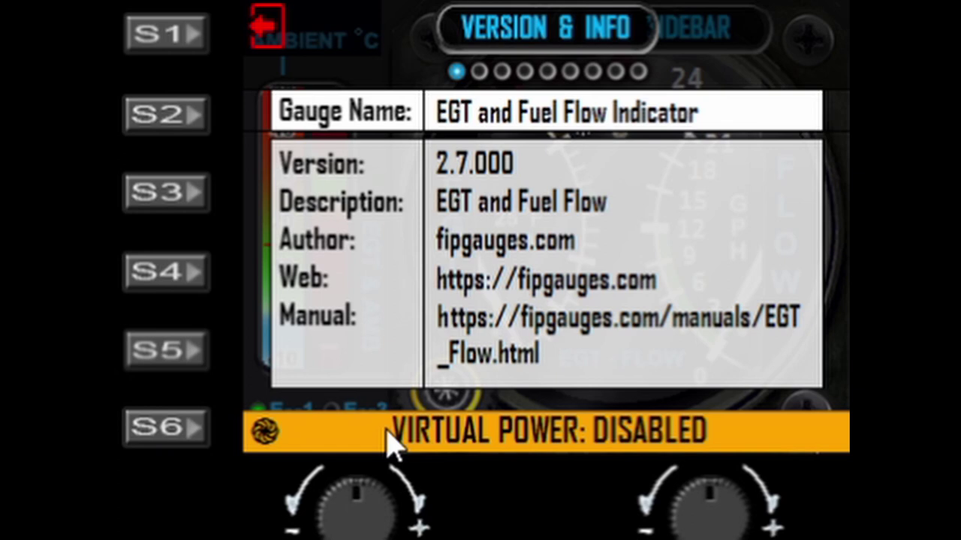
left_click(150, 429)
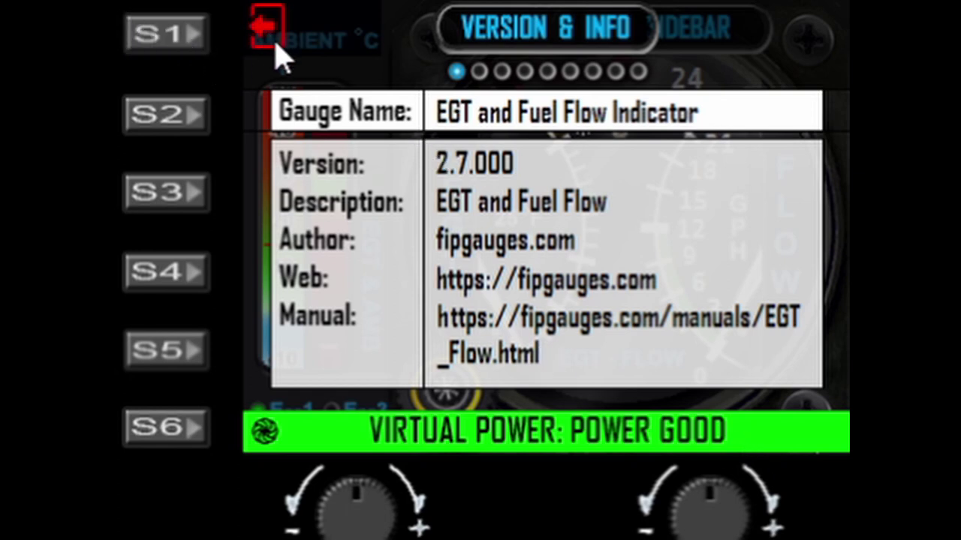
left_click(174, 33)
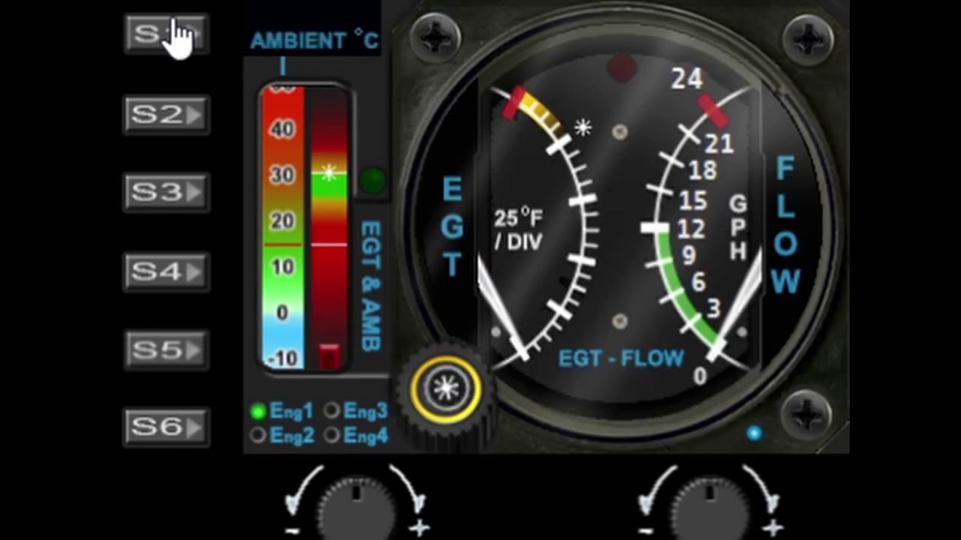
left_click(758, 525)
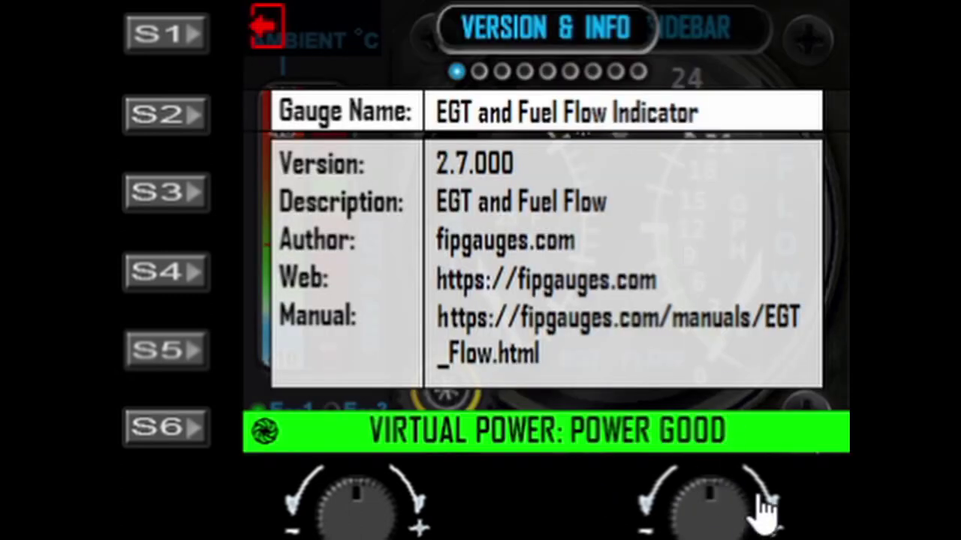
left_click(761, 515)
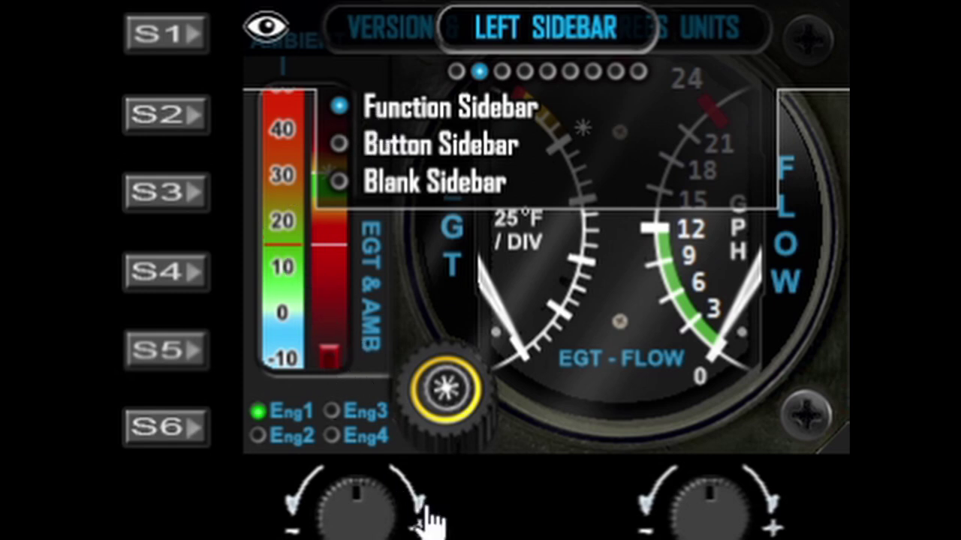
Switch the left sidebar to Button Sidebar, then Blank Sidebar, and preview the gauge.
left_click(403, 521)
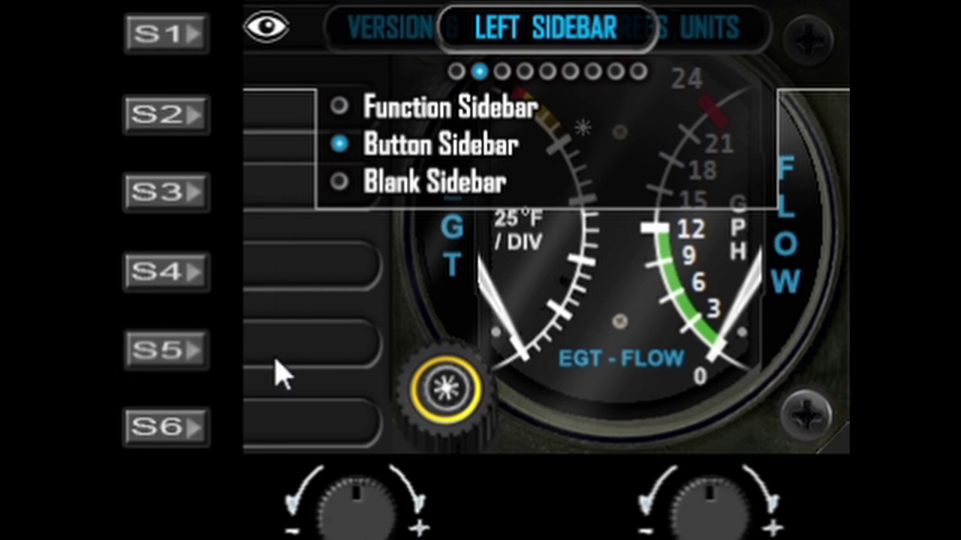
left_click(401, 510)
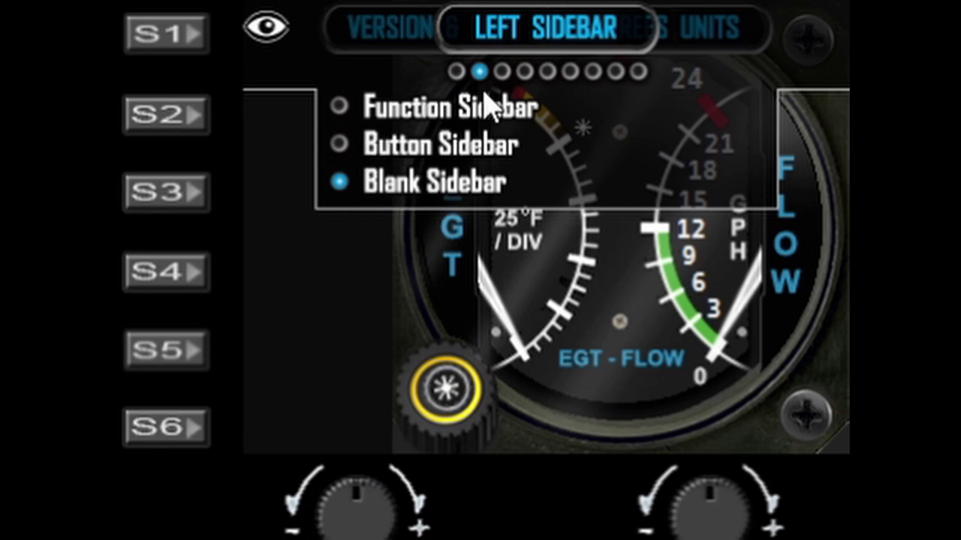
left_click(168, 35)
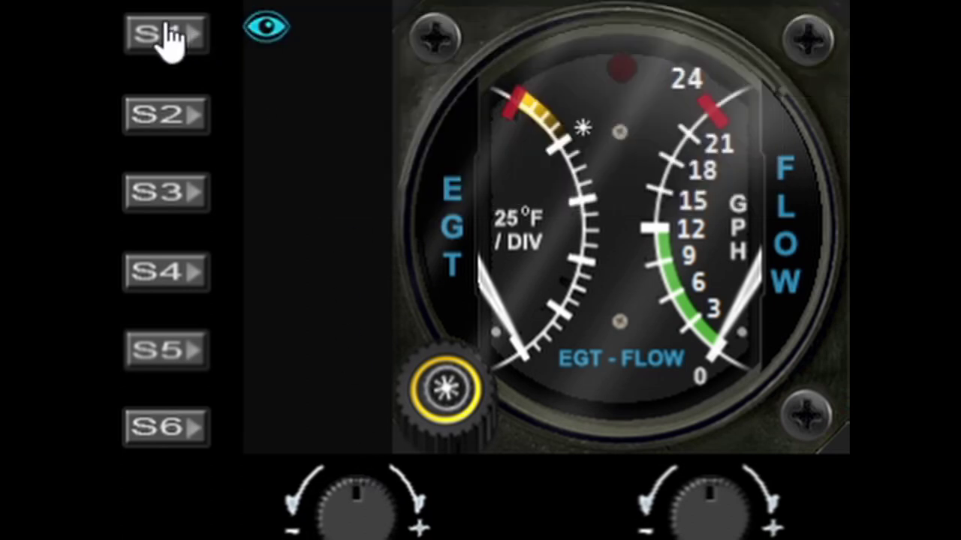
Alternate between the EGT & AMB and blank sidebars, then return to settings at Degrees Units.
left_click(319, 530)
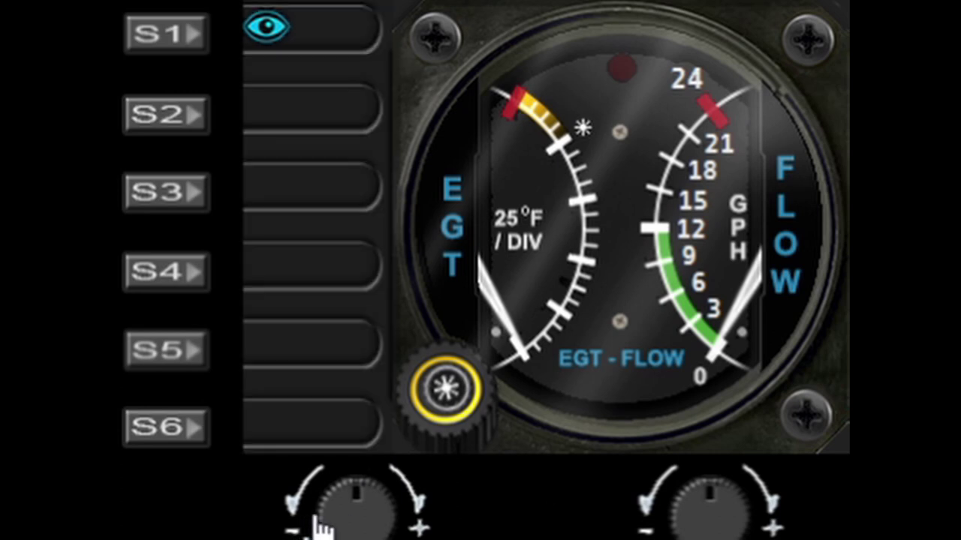
left_click(387, 530)
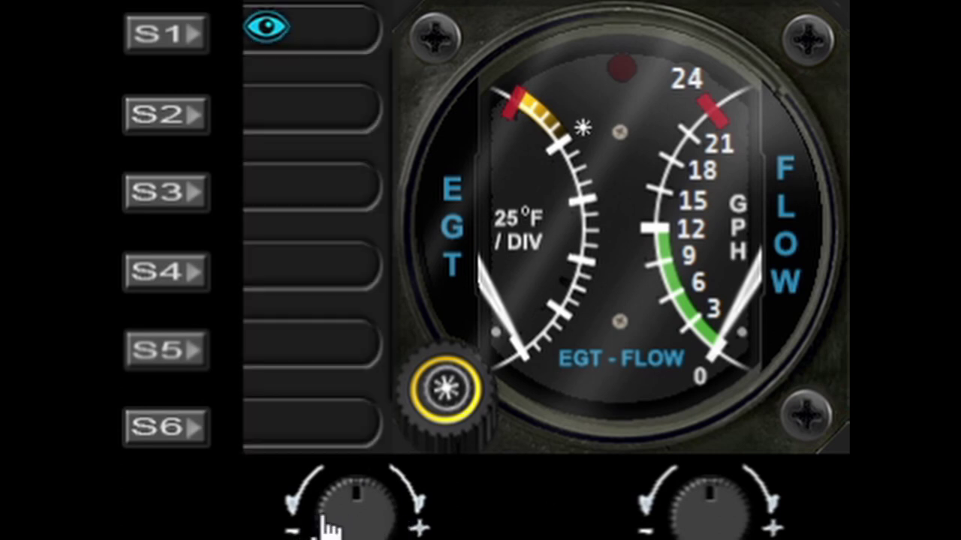
left_click(328, 528)
left_click(398, 526)
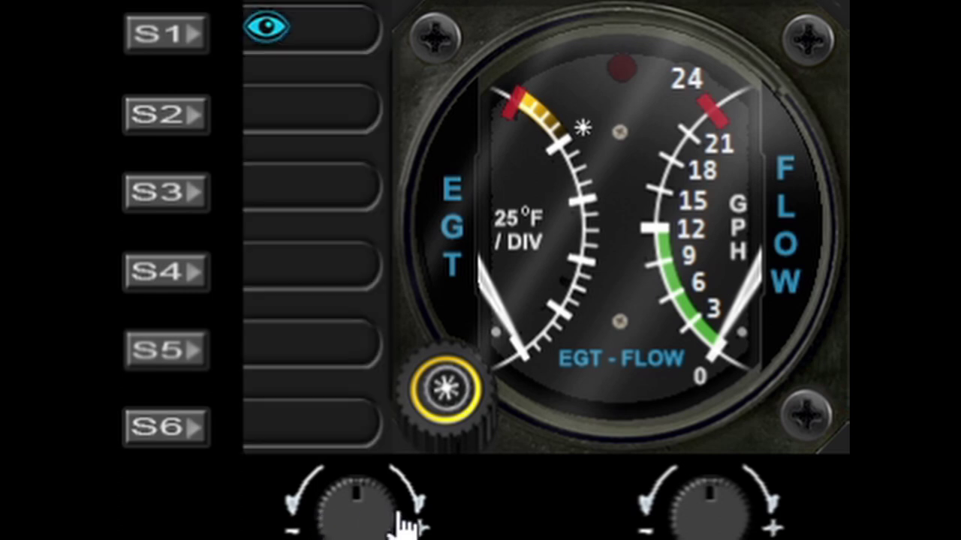
left_click(164, 36)
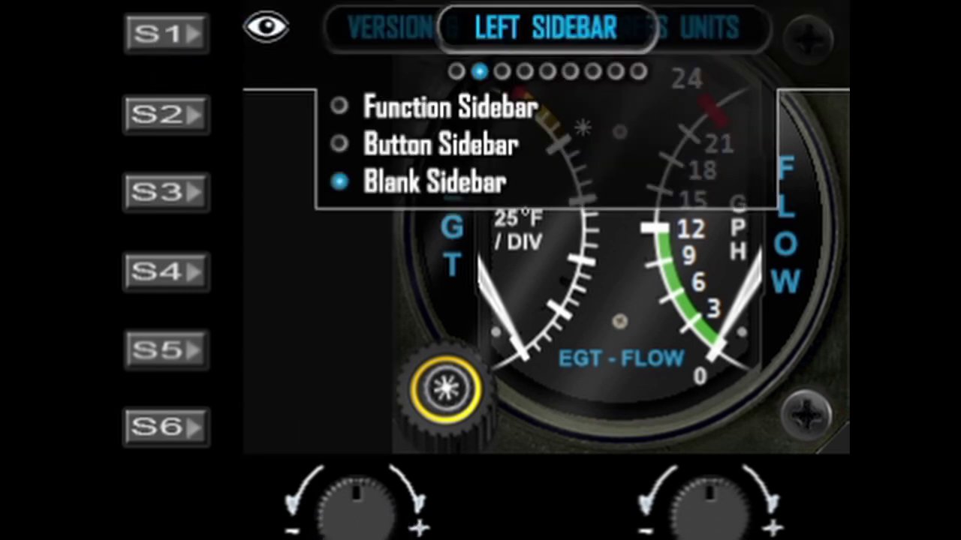
left_click(765, 513)
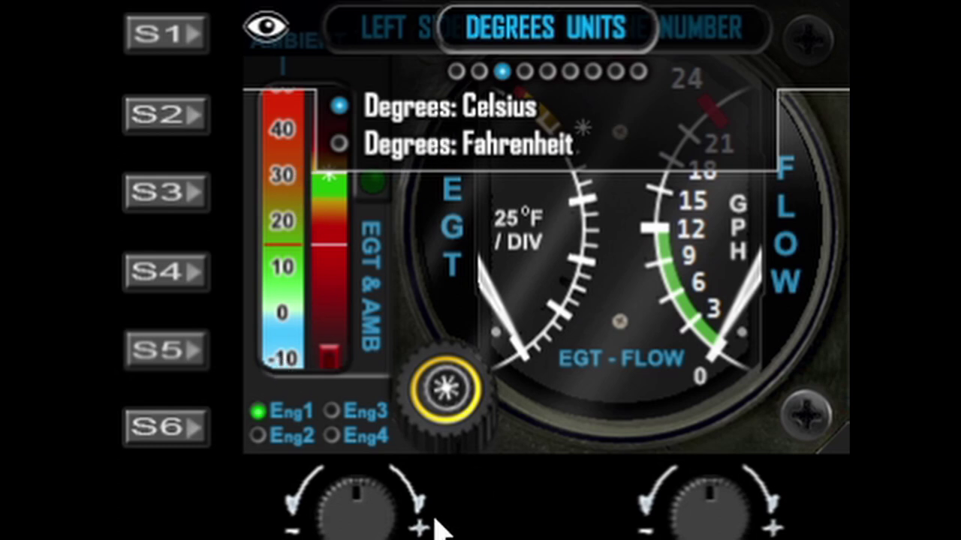
Set temperatures to Fahrenheit, cycle engines 2–4 back to Engine 1, and reach Fuel Flow Range.
left_click(400, 524)
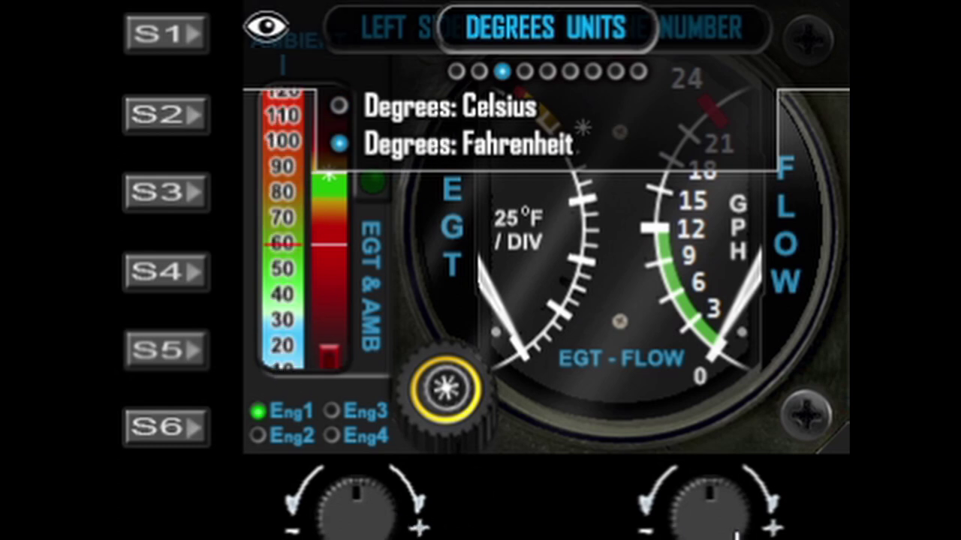
left_click(768, 507)
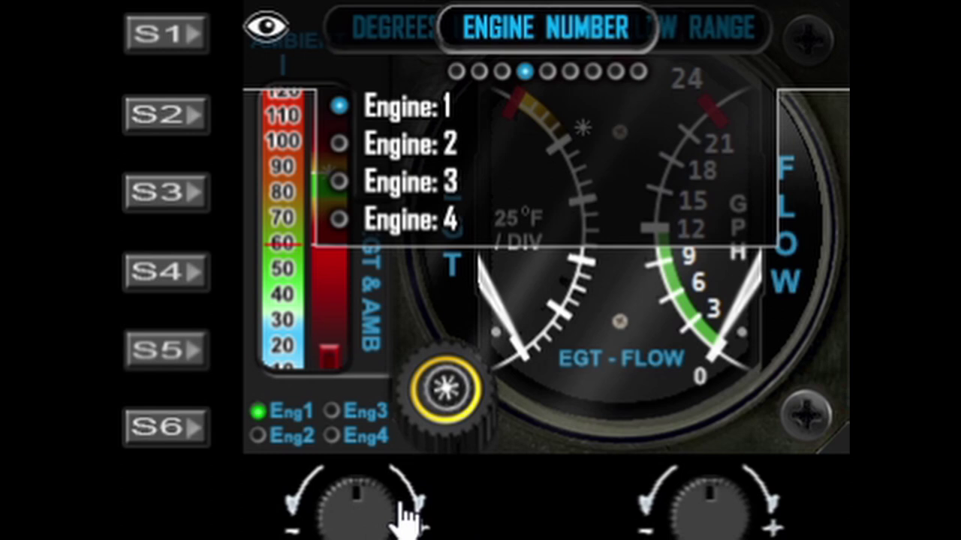
left_click(405, 517)
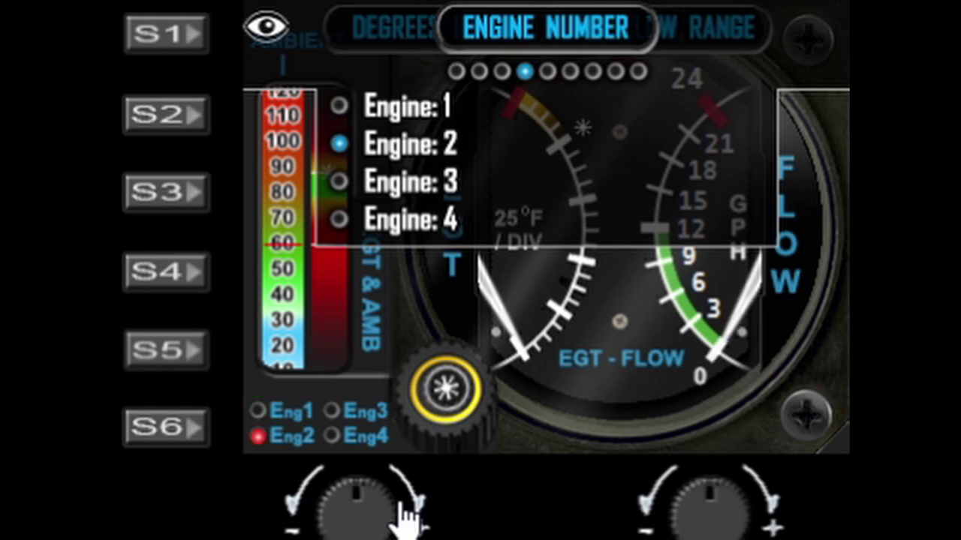
left_click(405, 516)
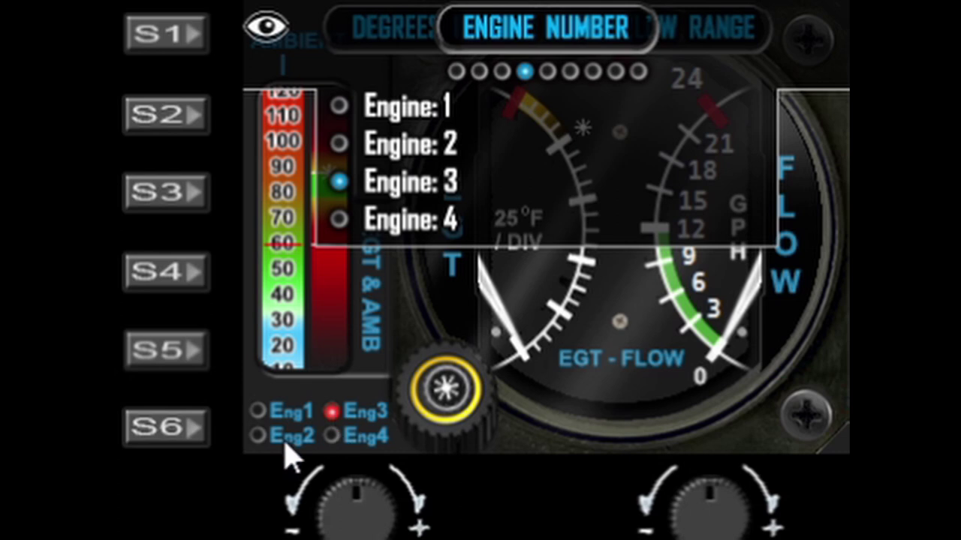
left_click(403, 521)
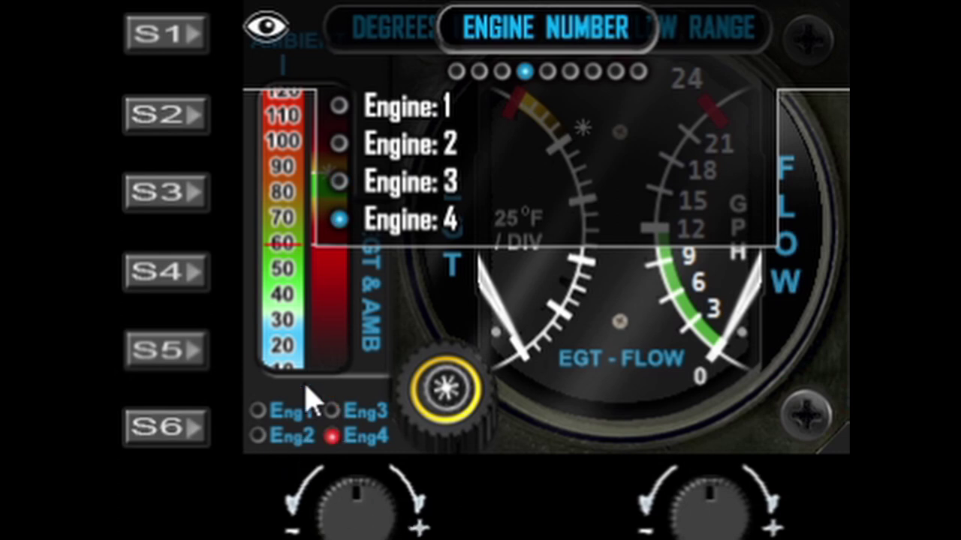
left_click(323, 519)
left_click(325, 519)
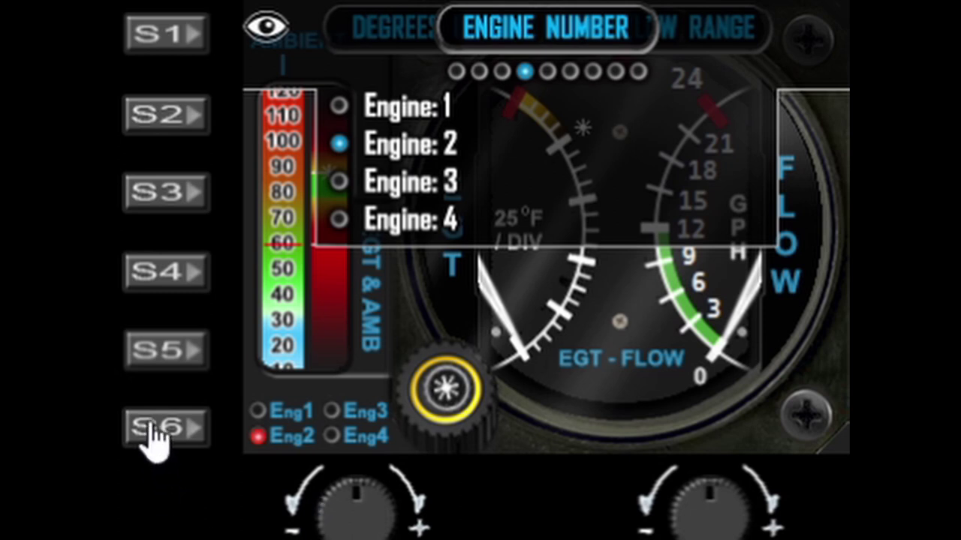
left_click(319, 518)
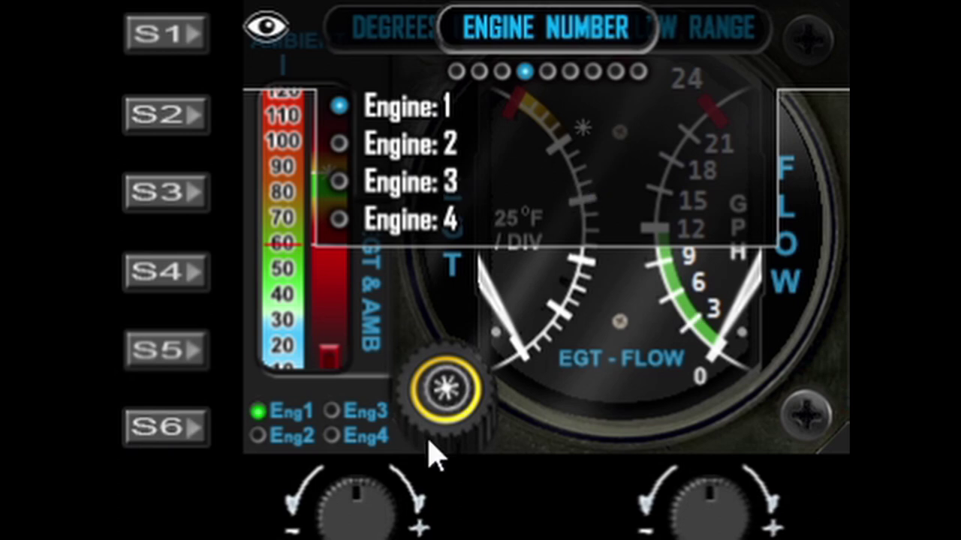
left_click(761, 525)
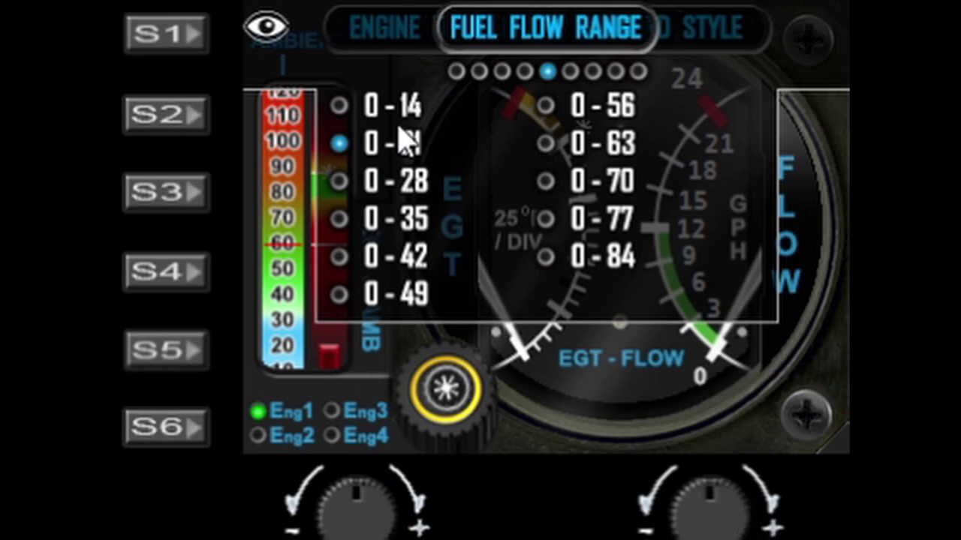
Step the fuel flow range up to 0 - 21 and advance to the Background Style page.
left_click(399, 507)
left_click(399, 507)
left_click(398, 507)
left_click(399, 507)
left_click(398, 506)
left_click(399, 507)
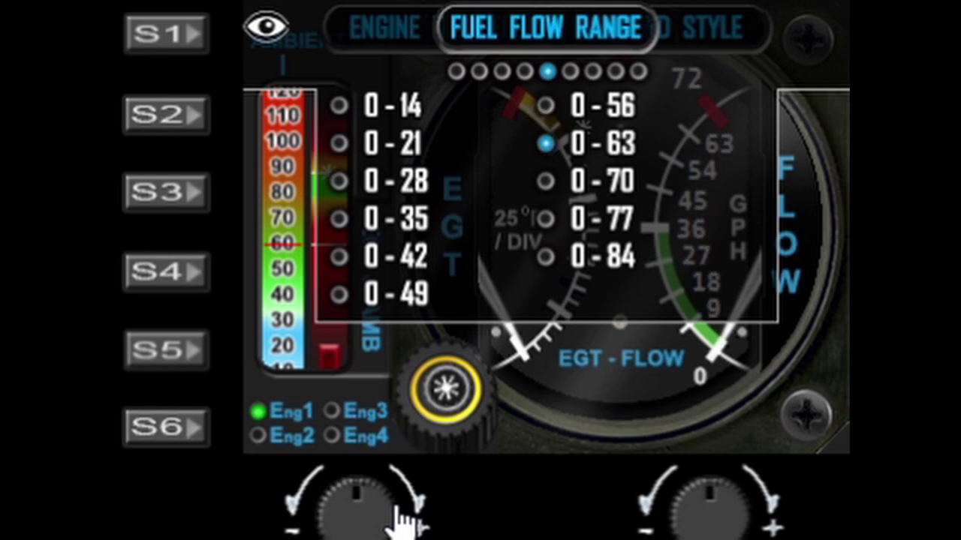
left_click(398, 507)
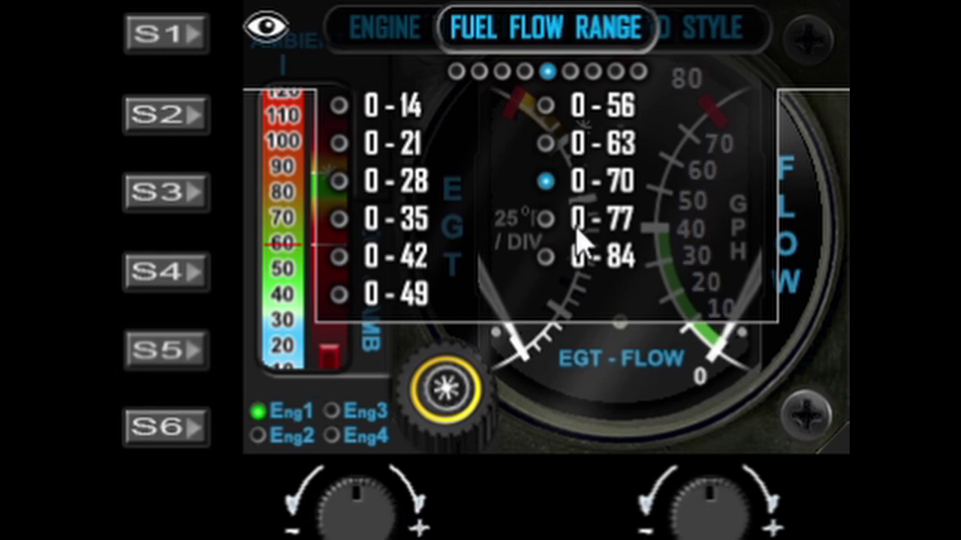
left_click(411, 512)
left_click(401, 514)
scroll(330, 533, "down", 9)
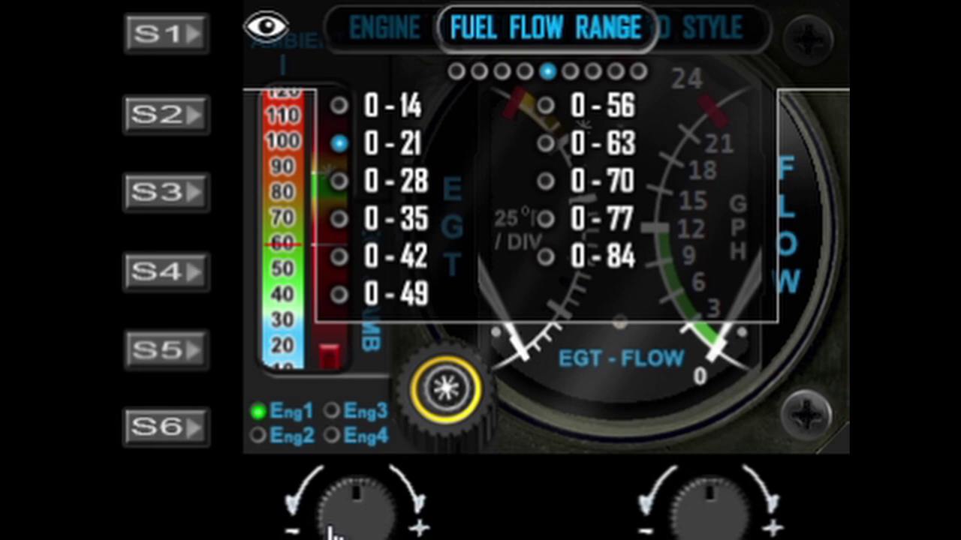
left_click(774, 527)
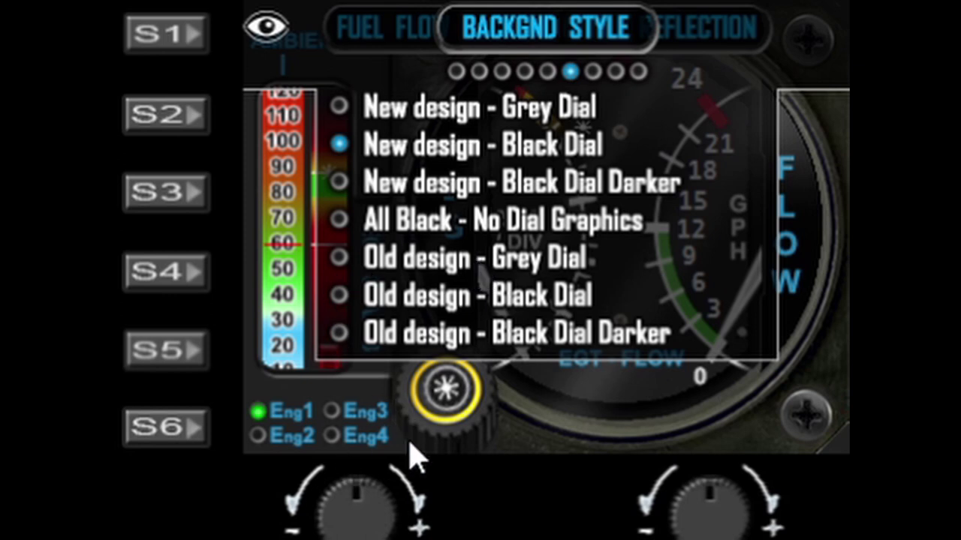
Cycle through the dial background styles, return to New design - Black Dial, and hide settings.
left_click(415, 525)
left_click(415, 525)
left_click(415, 525)
left_click(416, 526)
left_click(415, 525)
left_click(332, 516)
left_click(330, 515)
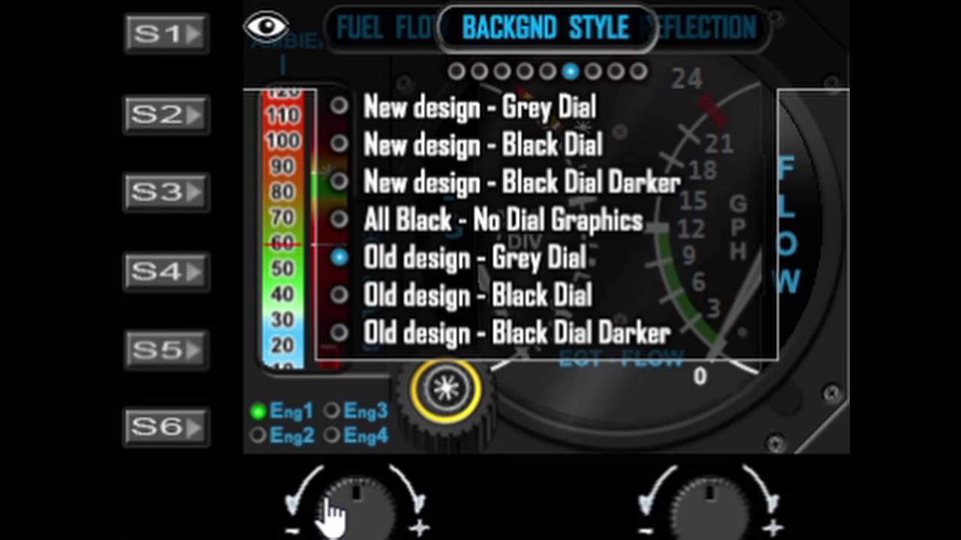
left_click(331, 515)
left_click(330, 515)
left_click(330, 515)
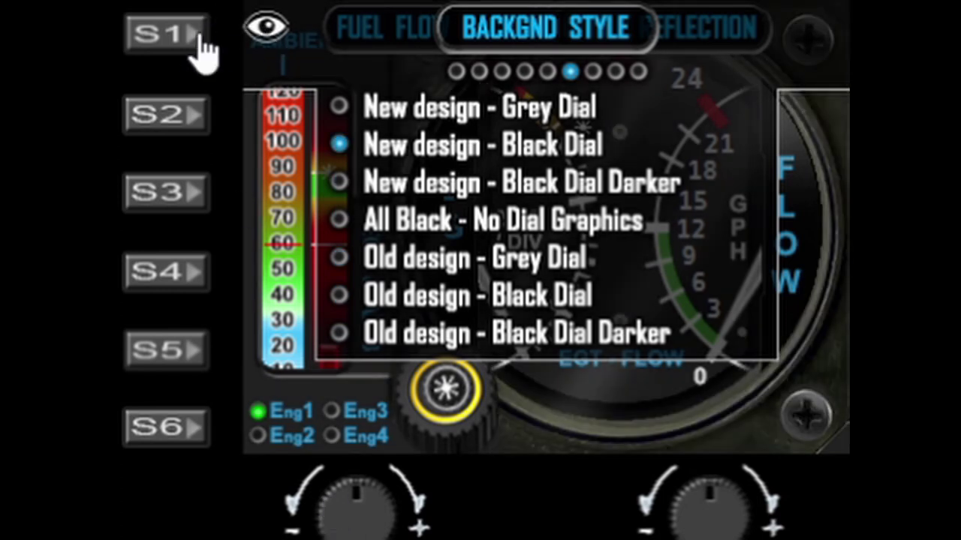
left_click(171, 44)
Preview the other gauge background designs, including the bezel-less and screwed-bezel dials.
left_click(393, 520)
left_click(395, 518)
left_click(395, 518)
left_click(394, 518)
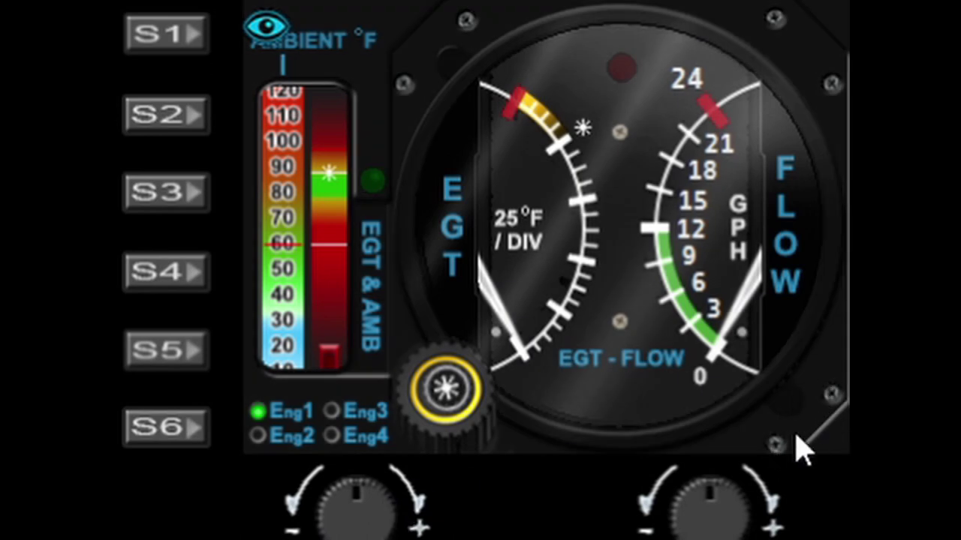
left_click(330, 517)
left_click(330, 518)
left_click(330, 518)
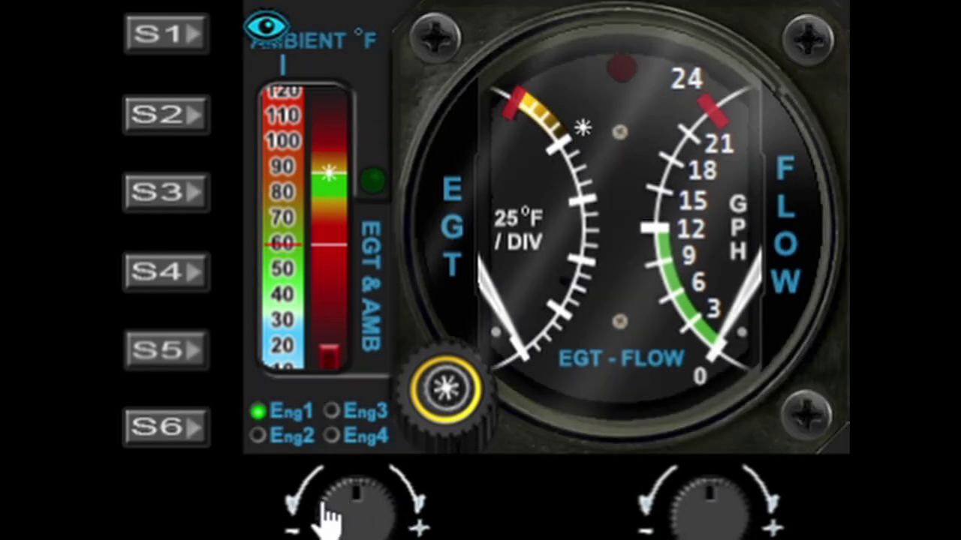
left_click(419, 518)
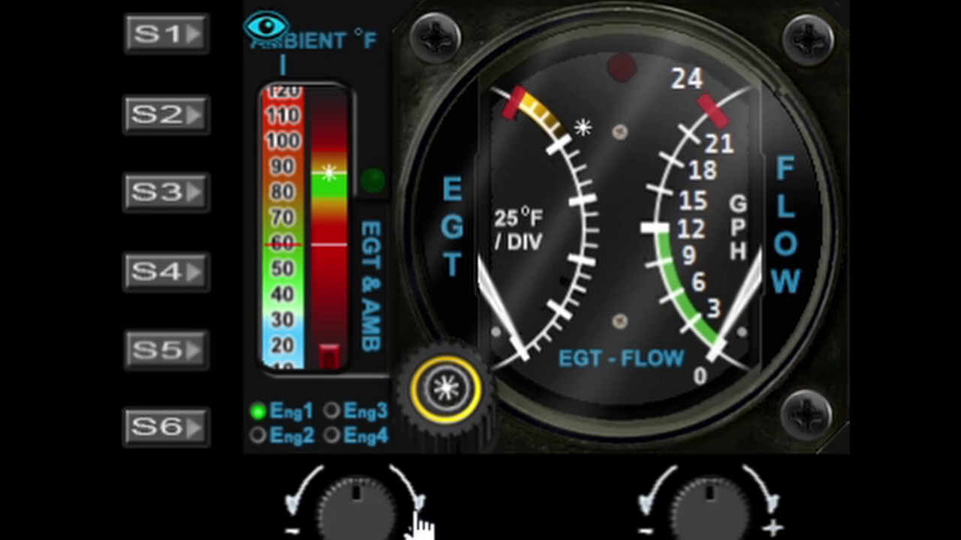
left_click(418, 518)
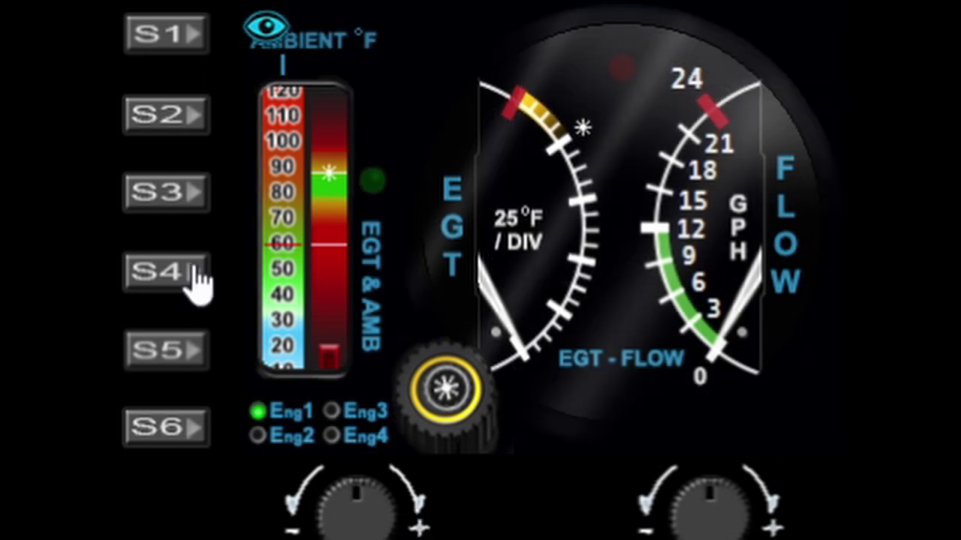
left_click(304, 514)
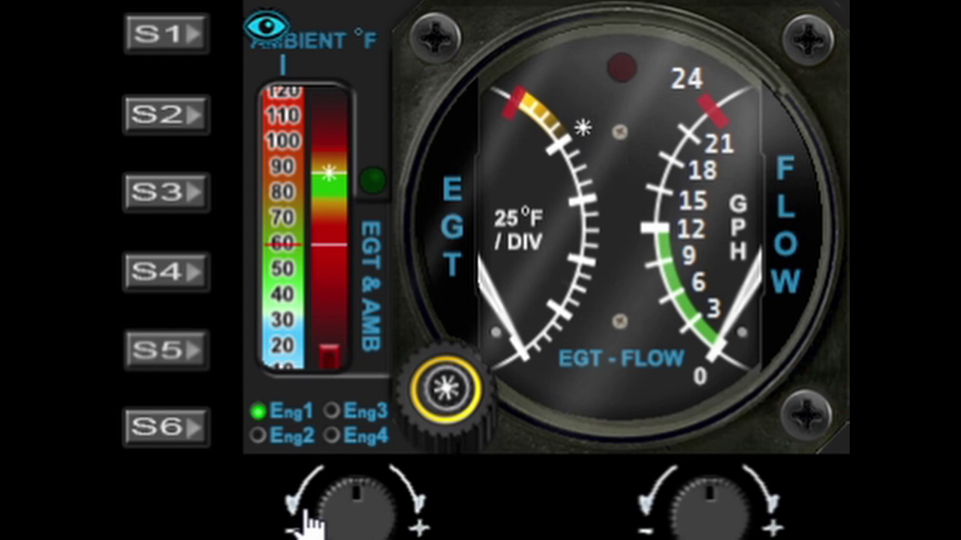
Choose New design - Black Dial as the background and move on to Glass Reflection.
left_click(159, 39)
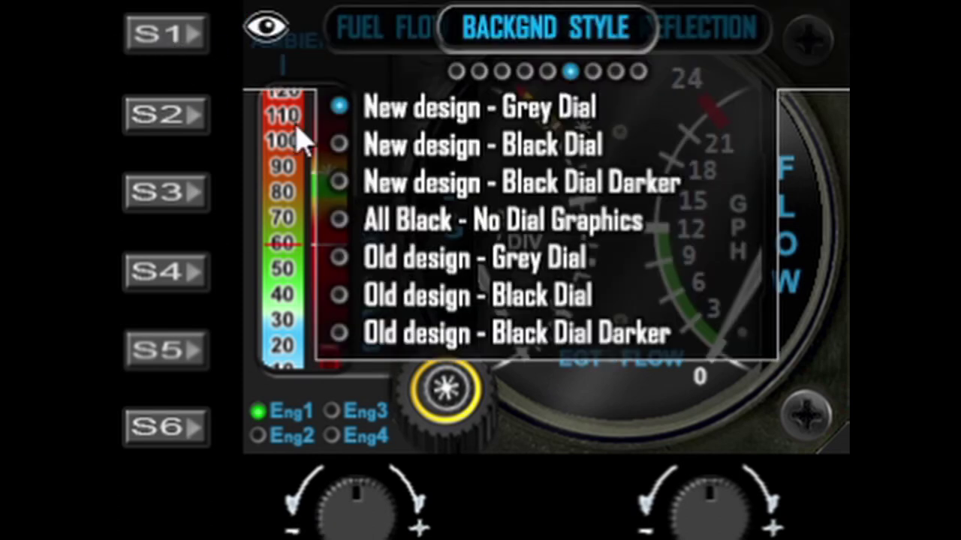
left_click(414, 517)
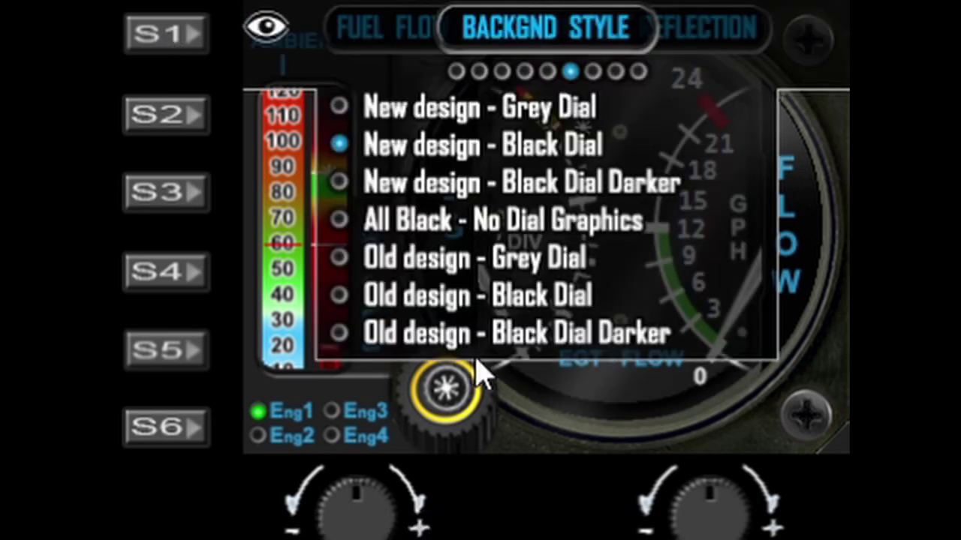
left_click(761, 518)
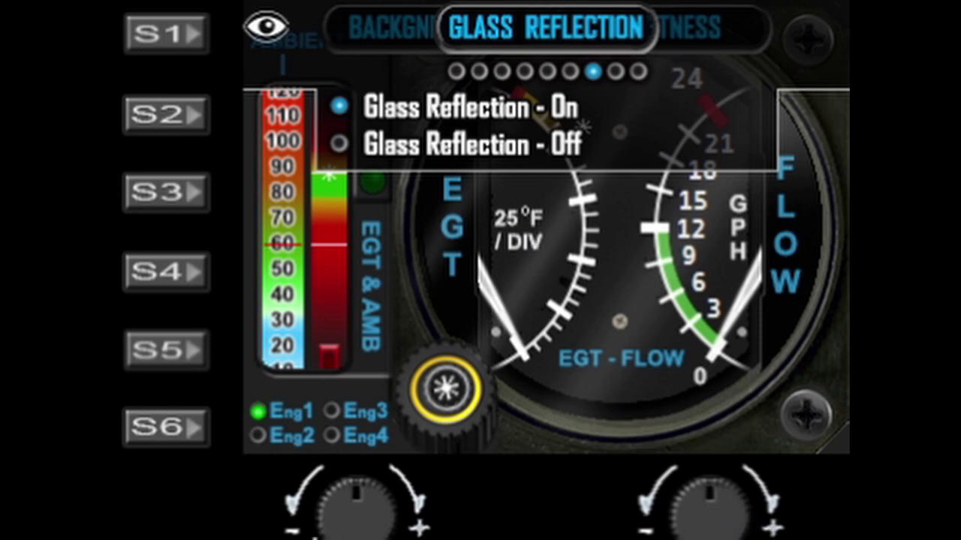
Turn glass reflection off and back on, leaving it On.
left_click(395, 520)
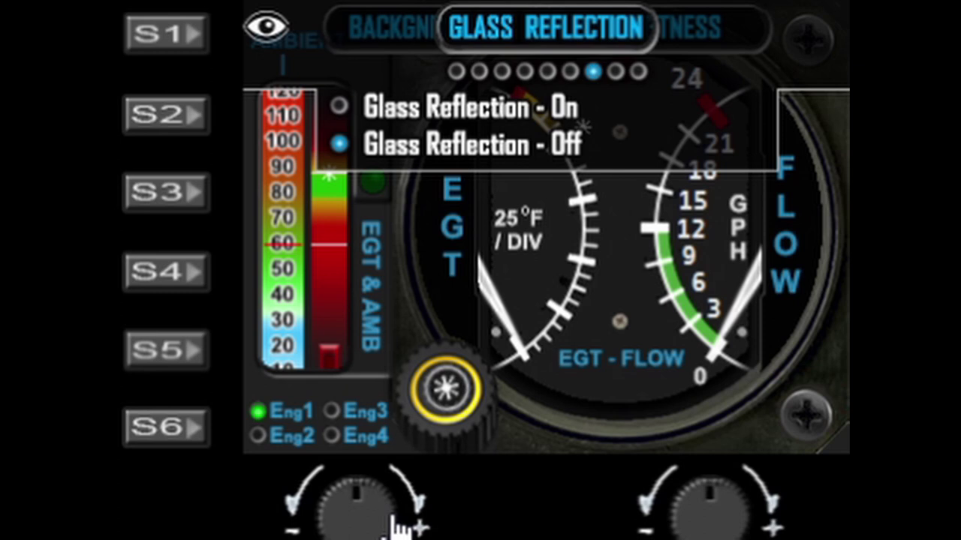
left_click(324, 525)
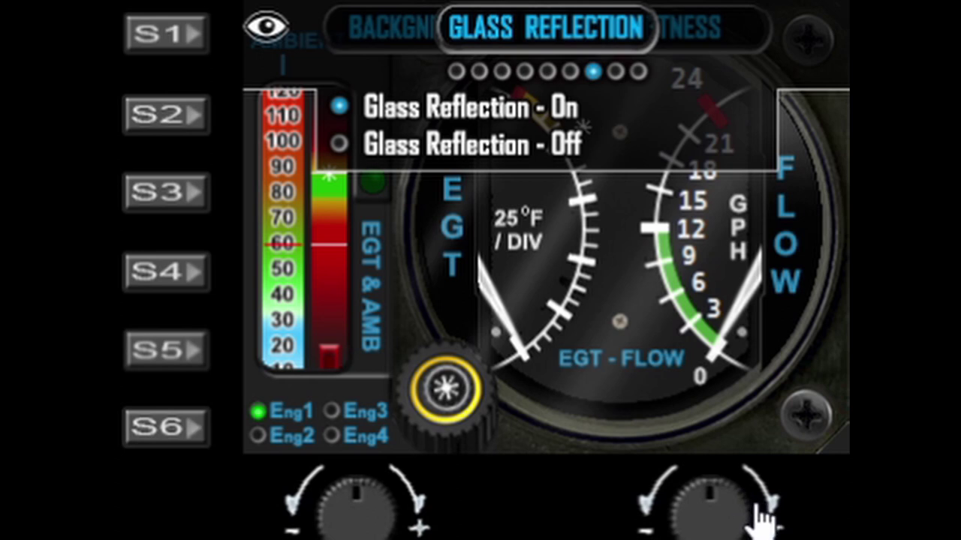
left_click(761, 517)
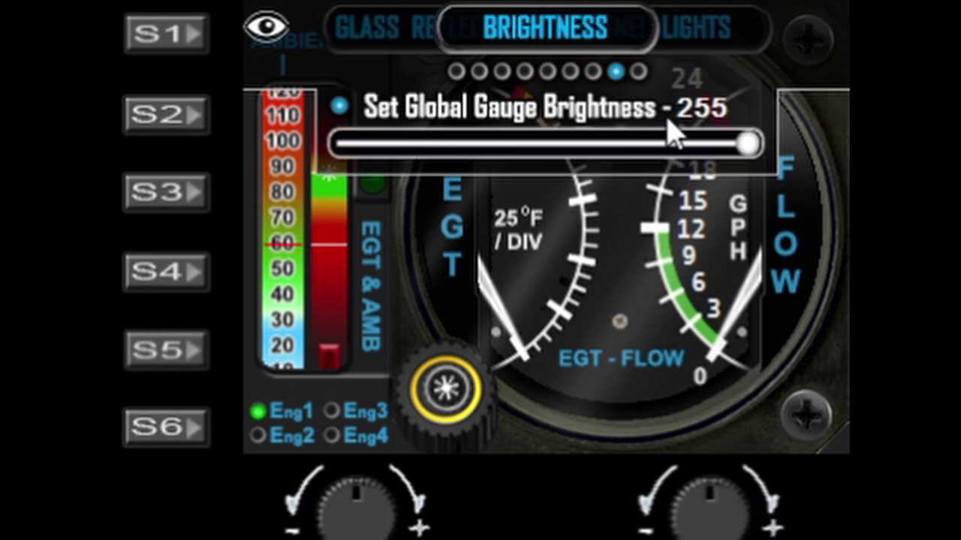
Lower the global gauge brightness, then raise it back up.
left_click(328, 503)
scroll(328, 504, "down", 9)
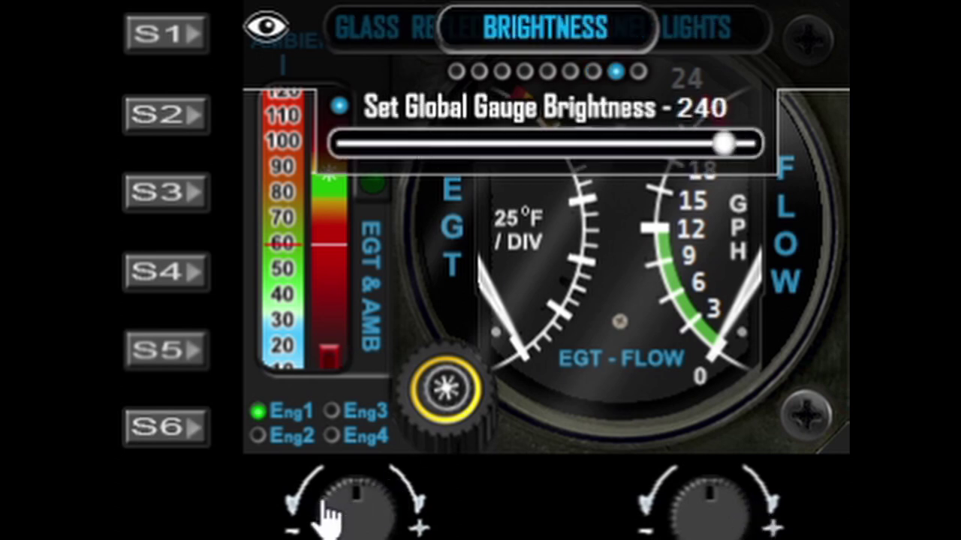
scroll(326, 509, "down", 6)
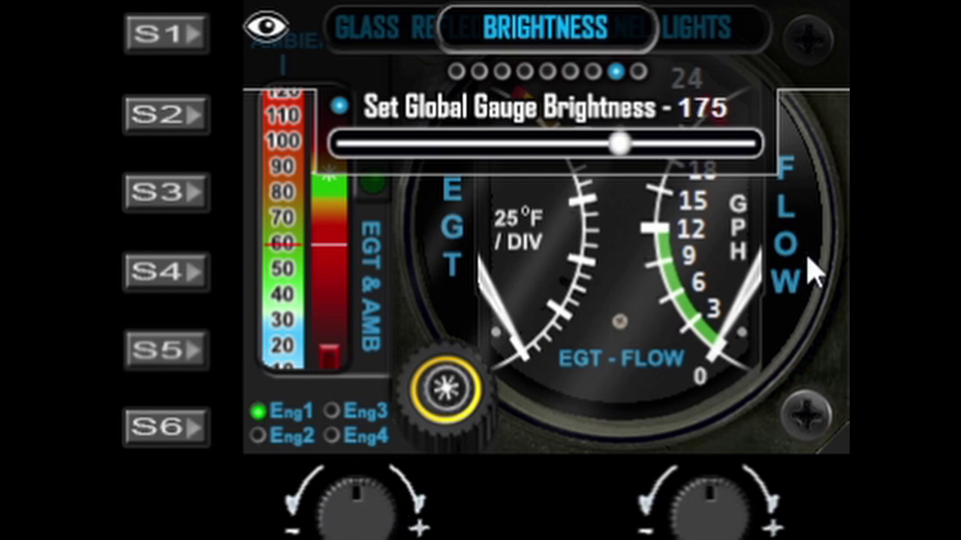
scroll(416, 525, "up", 4)
scroll(415, 525, "up", 11)
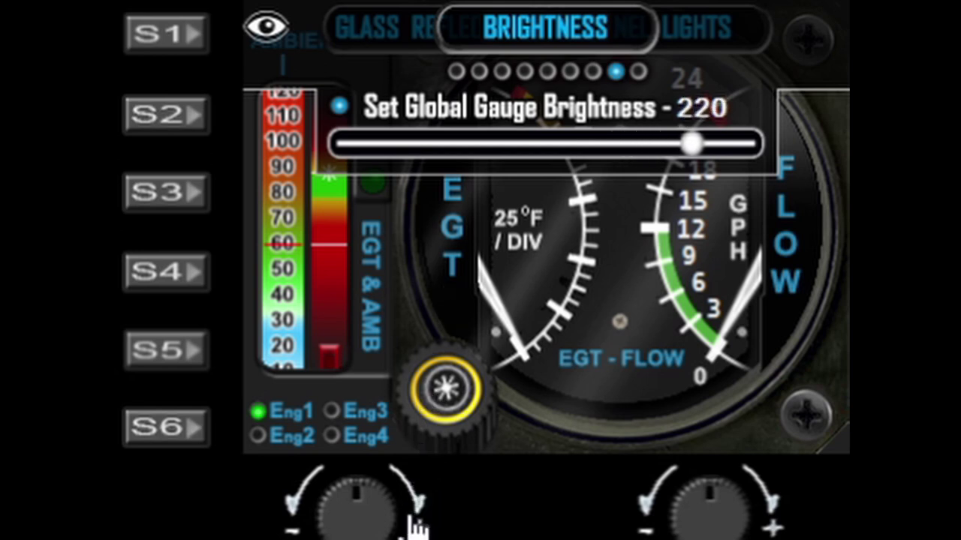
scroll(417, 526, "up", 1)
scroll(764, 525, "up", 1)
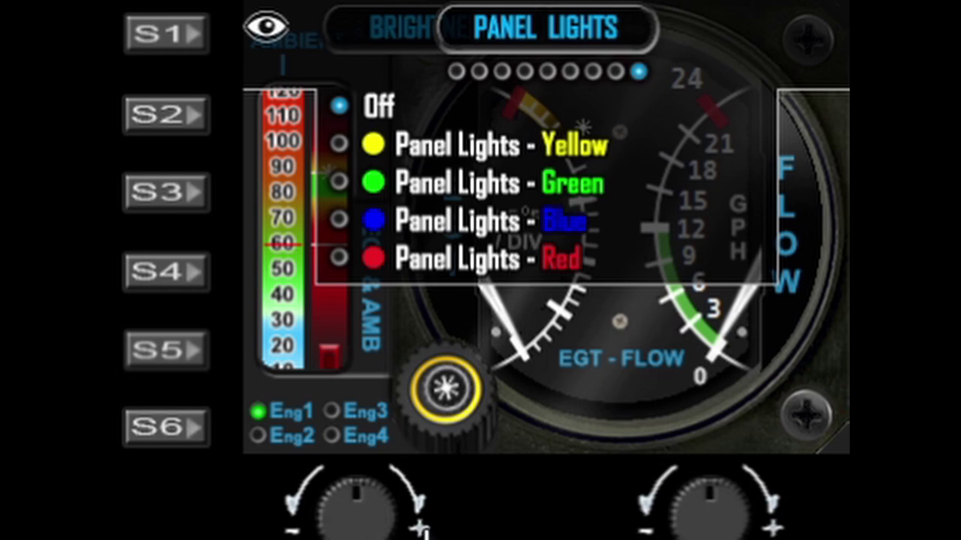
Preview the Yellow, Green, Blue and Red panel lights, then return to Off and Version & Info.
scroll(413, 518, "up", 1)
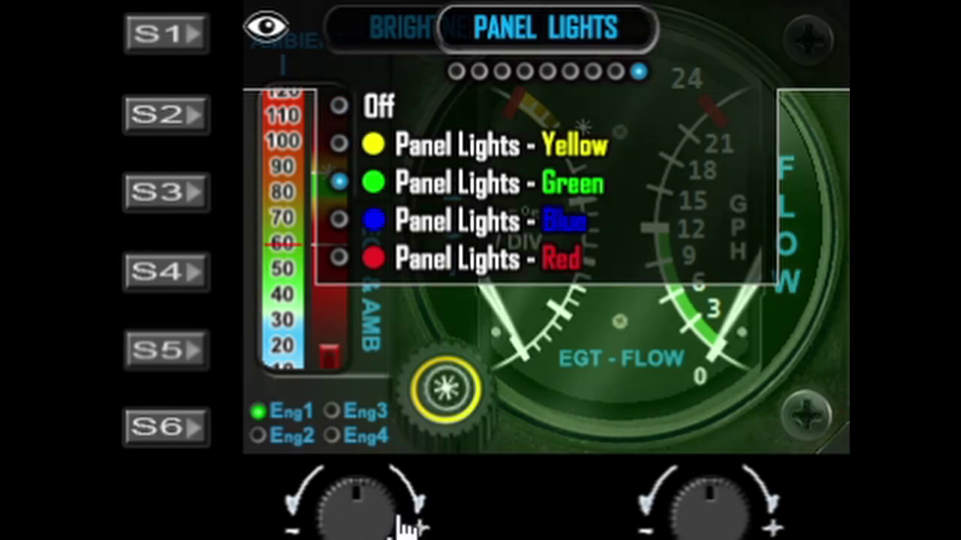
scroll(406, 527, "up", 1)
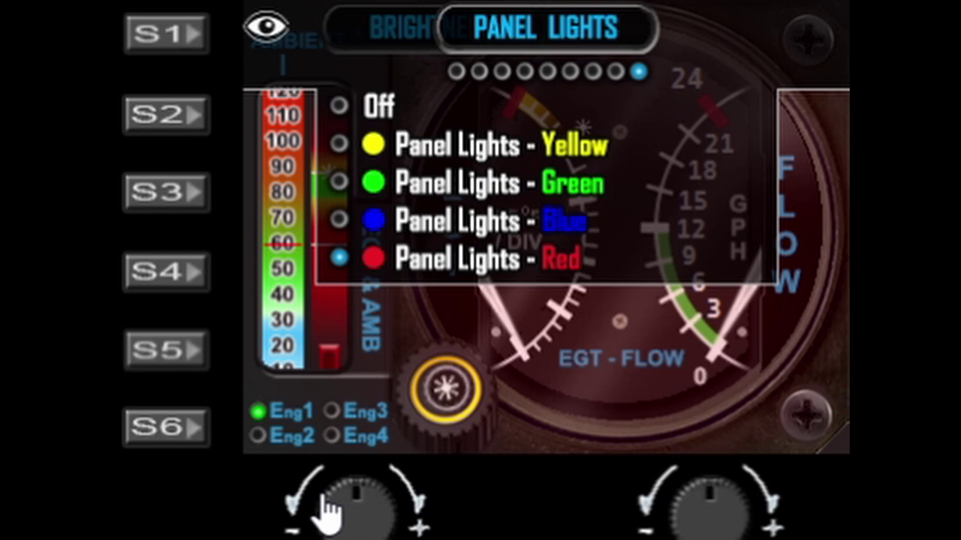
scroll(321, 513, "down", 4)
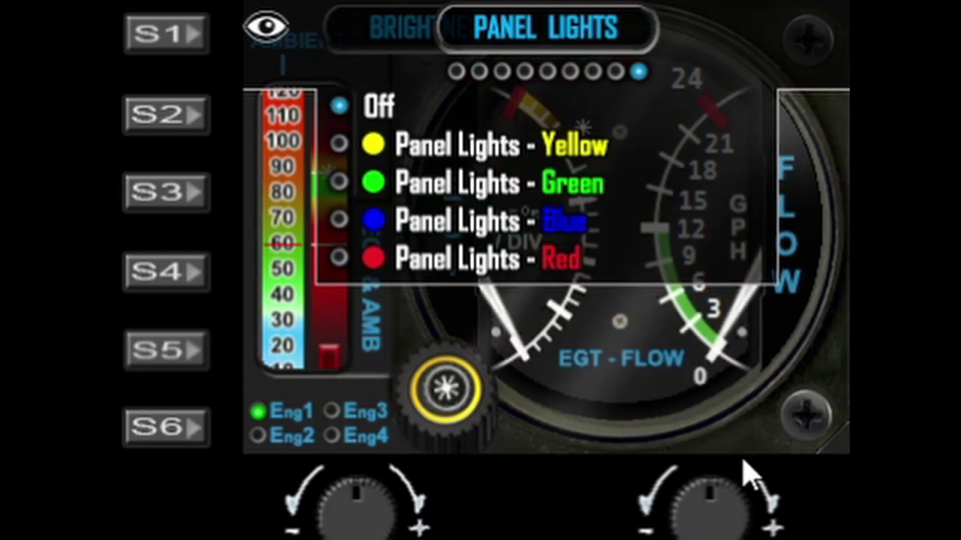
scroll(683, 516, "down", 9)
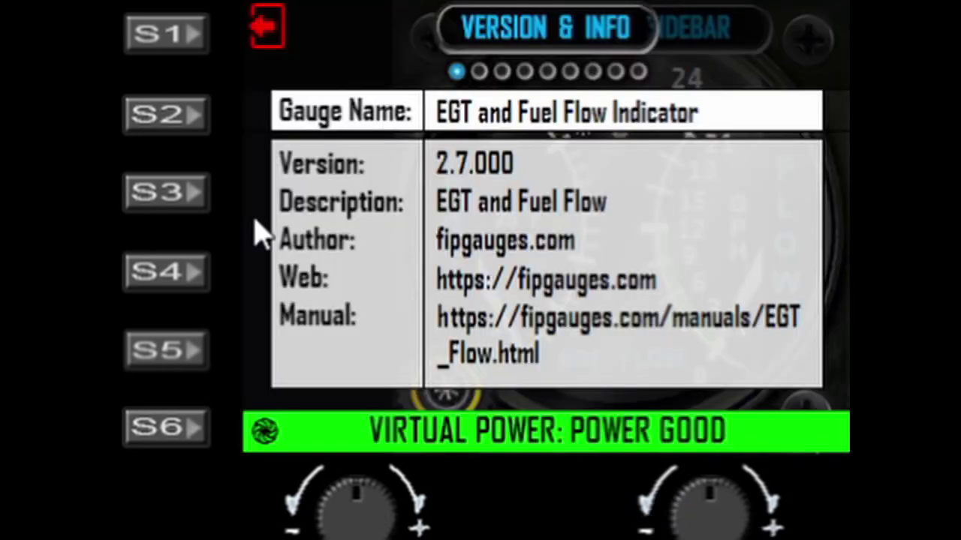
Reopen settings at Left Sidebar, pick Function Sidebar past Button Sidebar, then exit the menu.
left_click(166, 39)
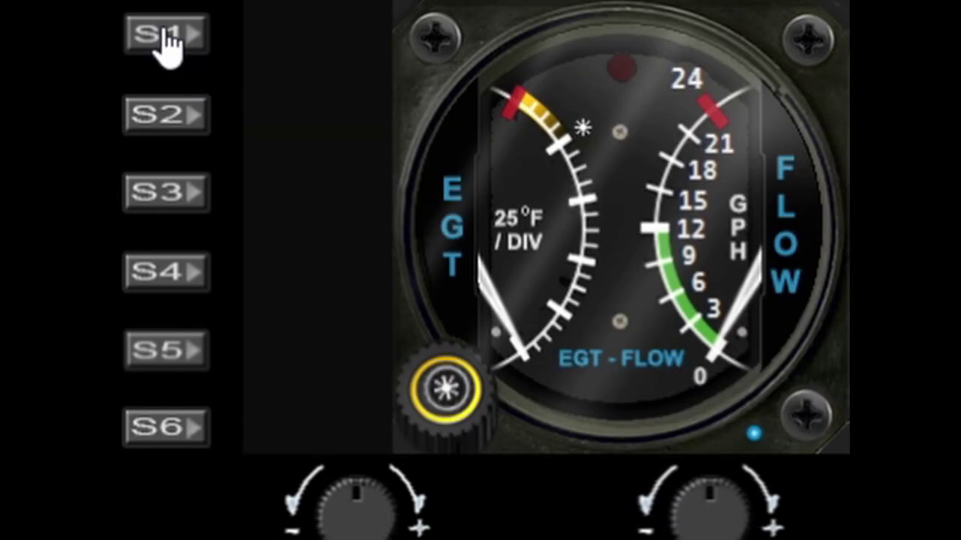
left_click(758, 523)
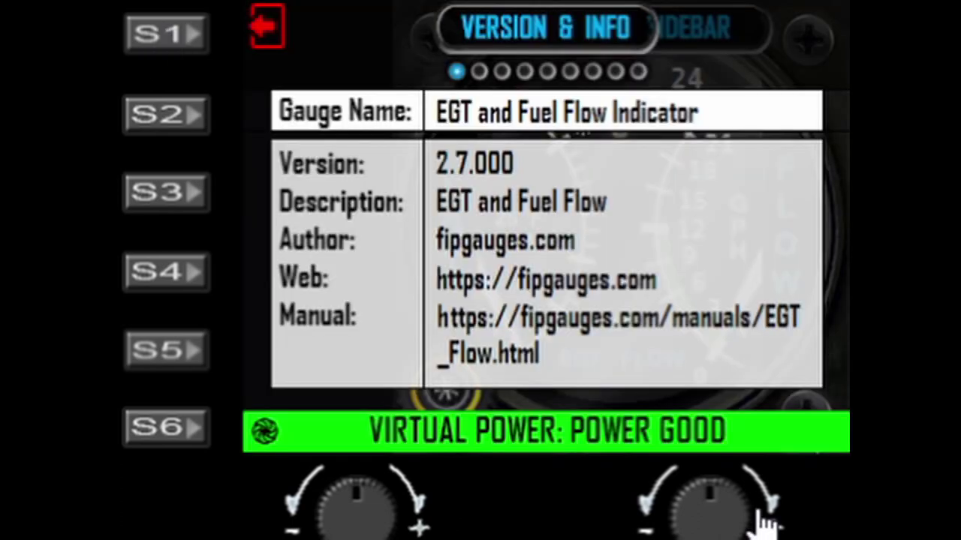
left_click(776, 514)
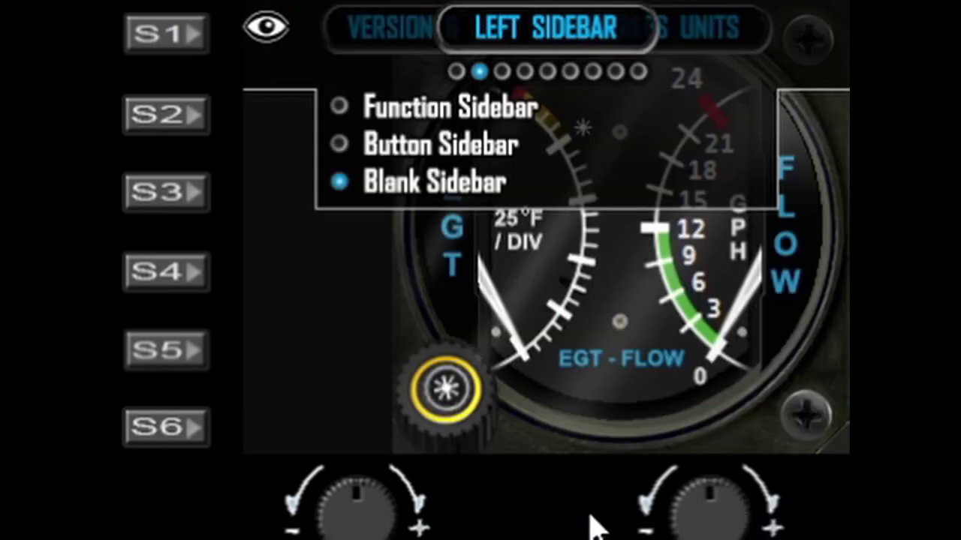
left_click(334, 519)
left_click(334, 510)
left_click(665, 511)
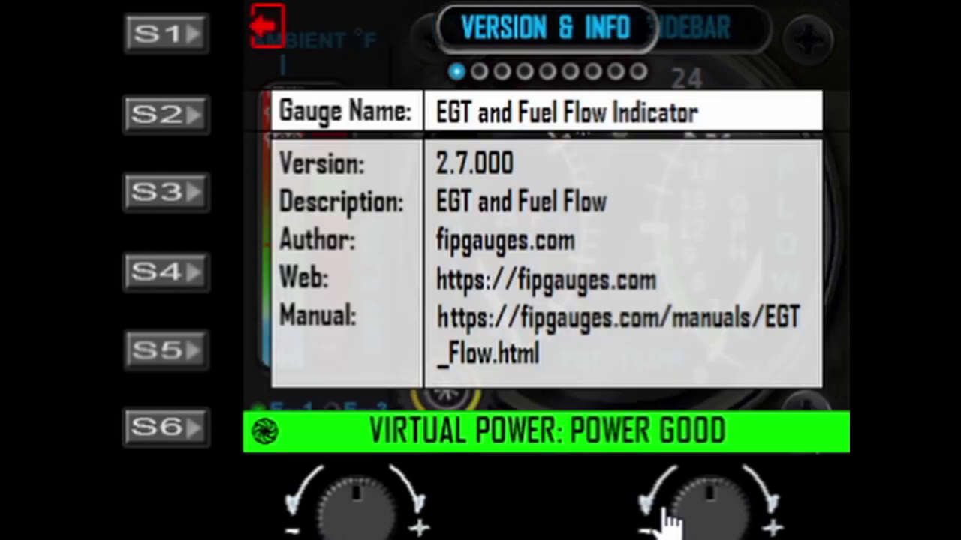
left_click(665, 511)
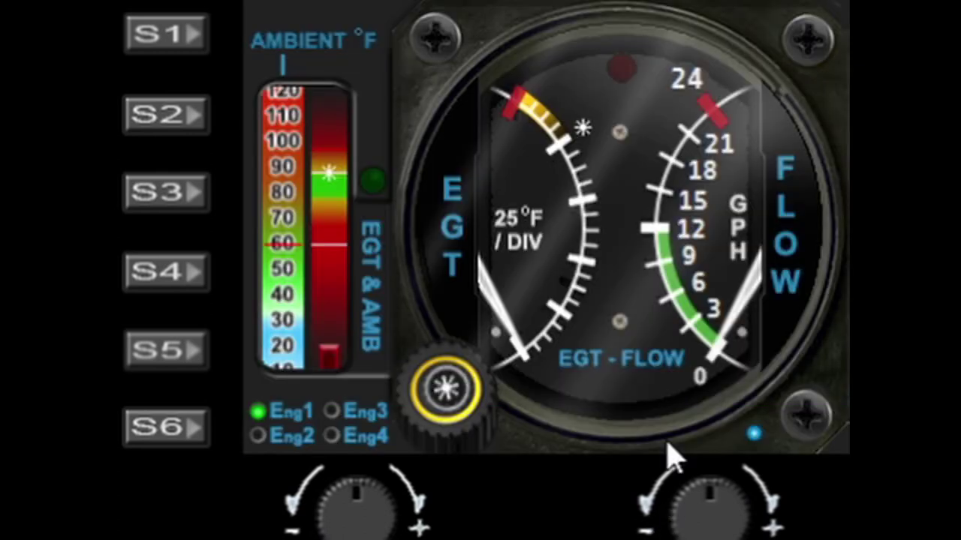